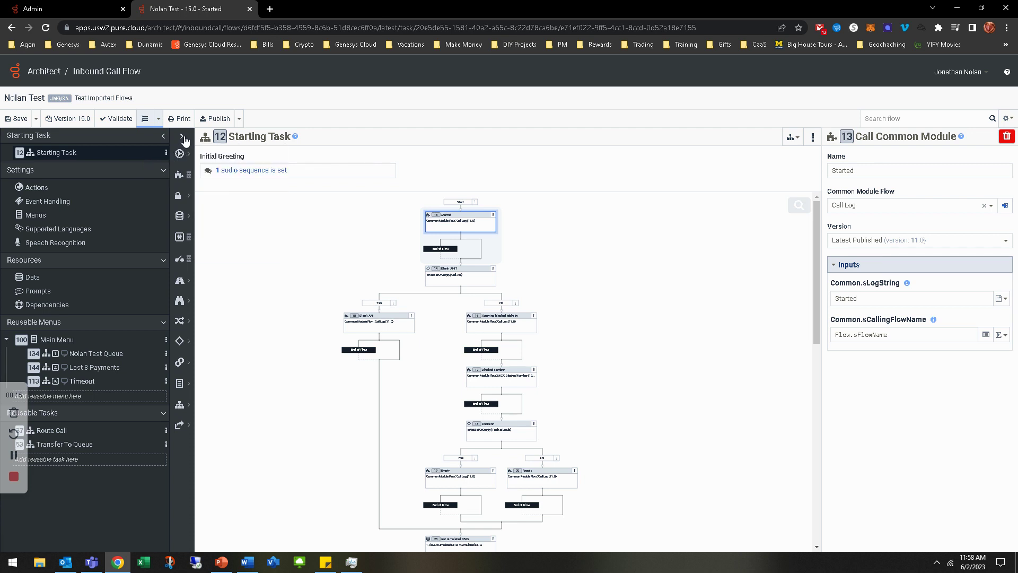
Expand the Toolbox into its labelled action list, select Started, and try dragging Set Participant Data below it
{"action": "left_click", "coordinate": [183, 137]}
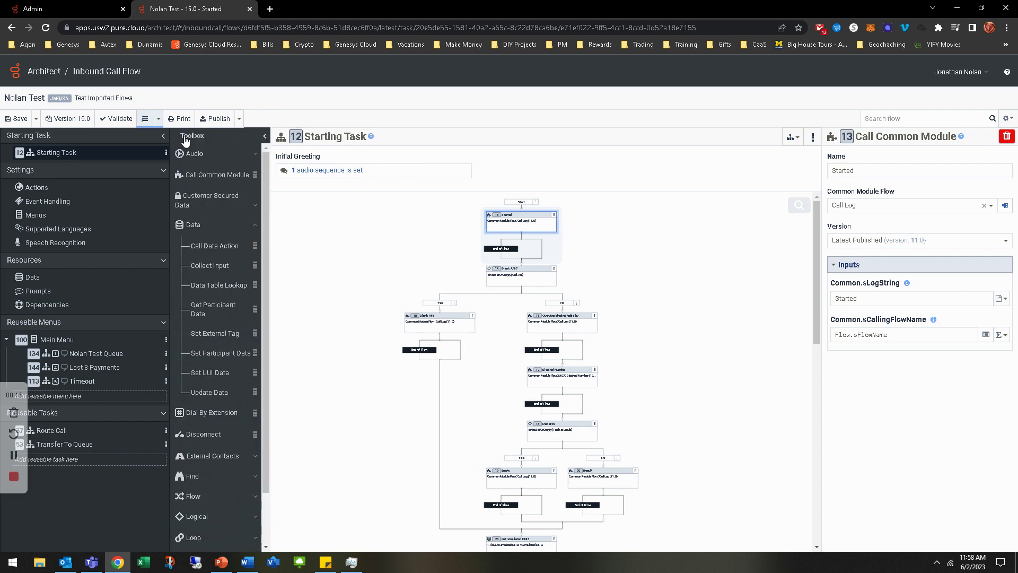
{"action": "left_click", "coordinate": [79, 154]}
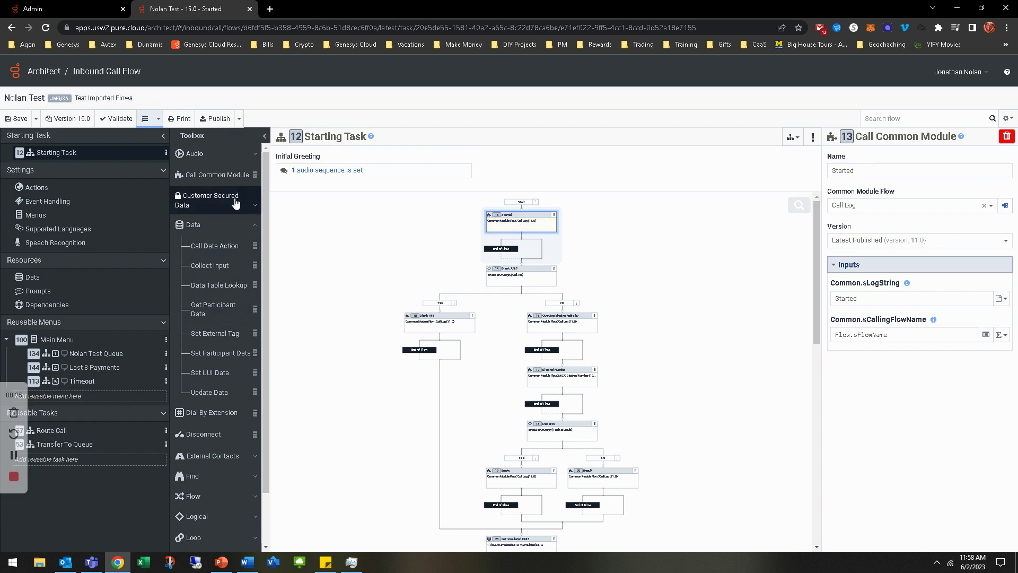
{"action": "left_click_drag", "start_coordinate": [219, 353], "coordinate": [526, 267]}
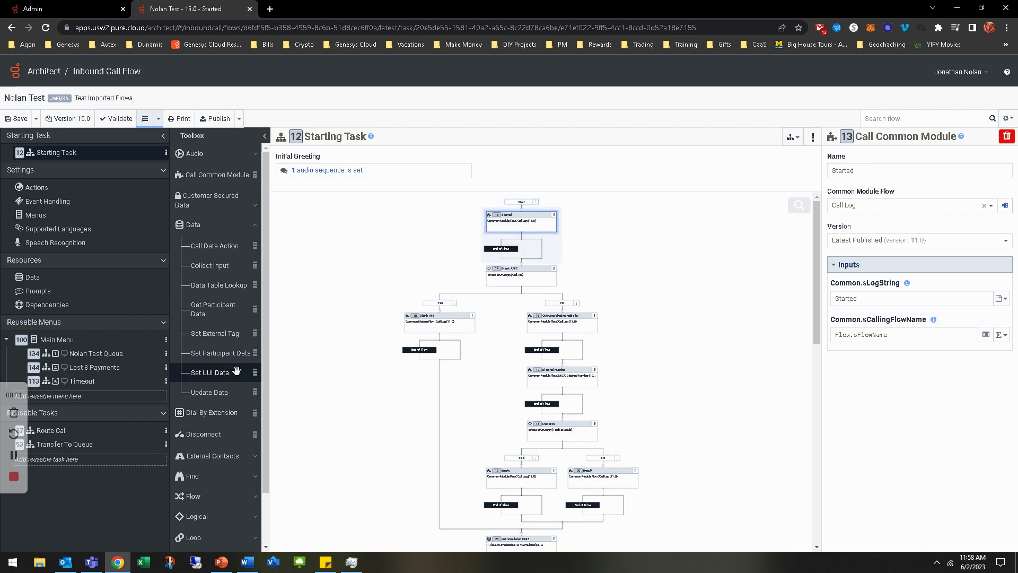
Insert a Set Participant Data action after Started that assigns the test dialed number to expression Flow.sDNIS
{"action": "right_click", "coordinate": [522, 268]}
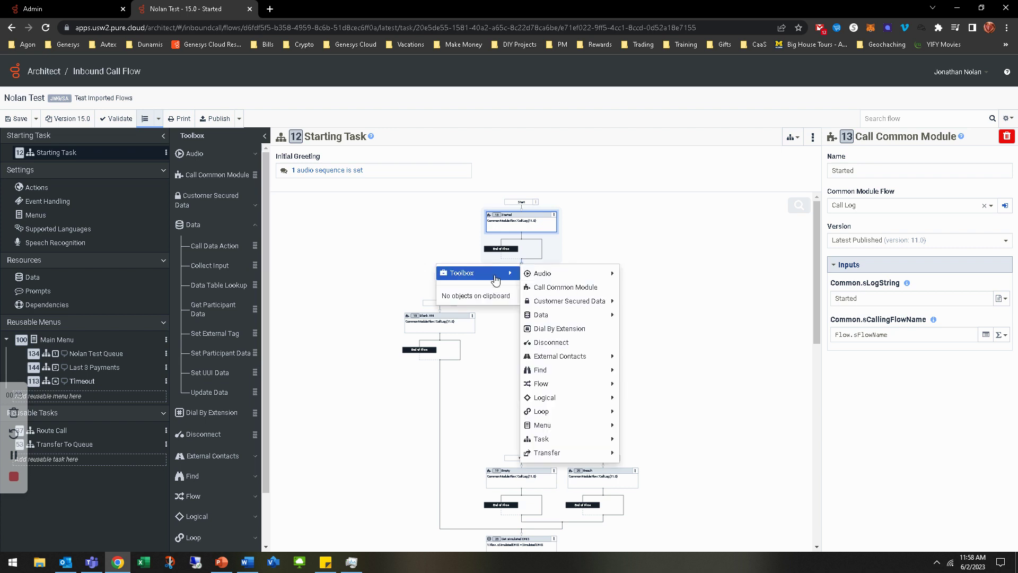
{"action": "mouse_move", "coordinate": [578, 317]}
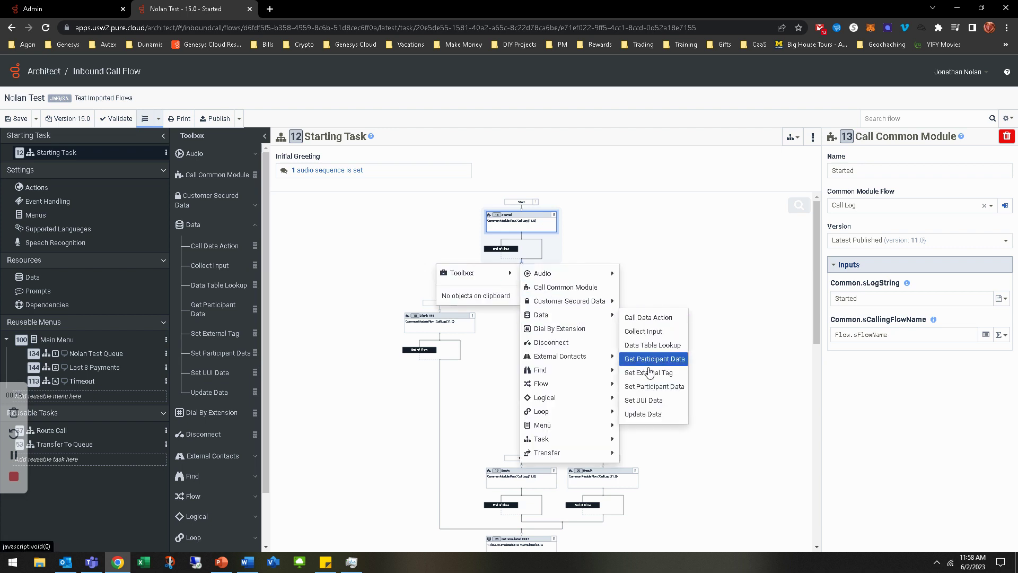
{"action": "left_click", "coordinate": [648, 386]}
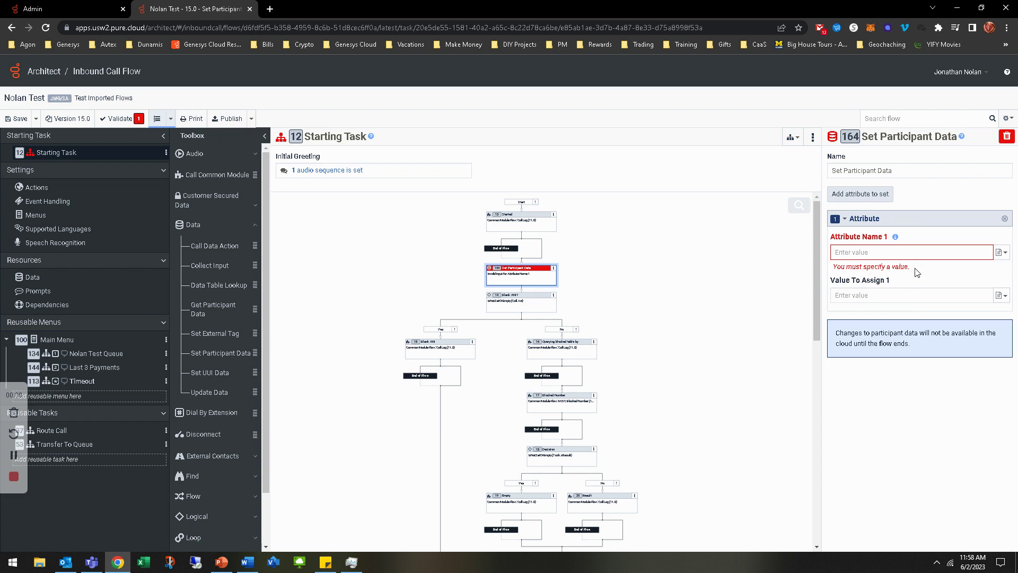
{"action": "type", "text": "Flow.sDNIS"}
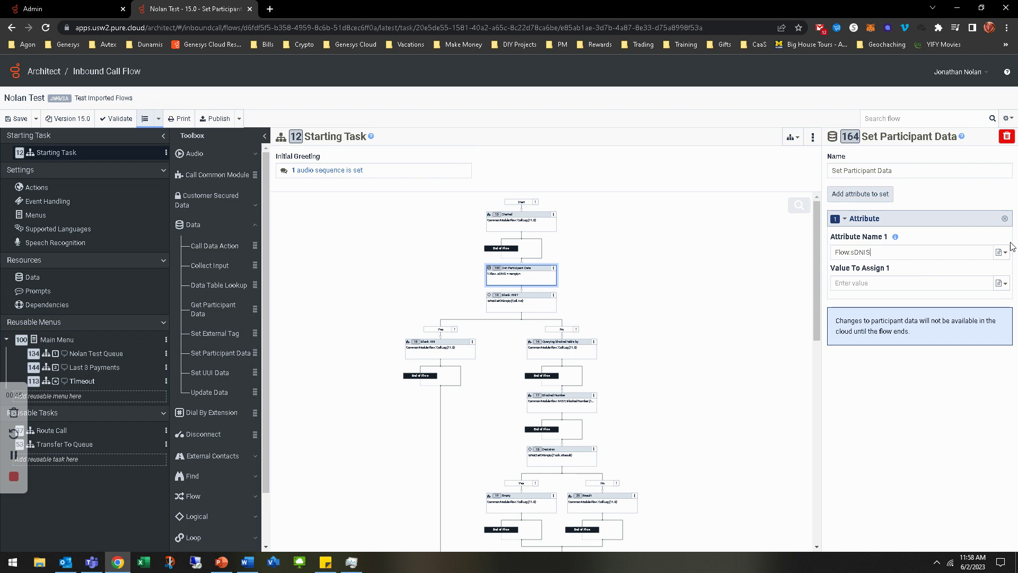
{"action": "left_click", "coordinate": [999, 254]}
{"action": "left_click", "coordinate": [969, 269]}
{"action": "type", "text": "Flow.sDNIA"}
{"action": "key", "text": "BackSpace"}
{"action": "type", "text": "S"}
{"action": "type", "text": "2155555555"}
Add Attribute Name 2 as Flow.sQueueName with the test queue's name as its value
{"action": "left_click", "coordinate": [873, 194]}
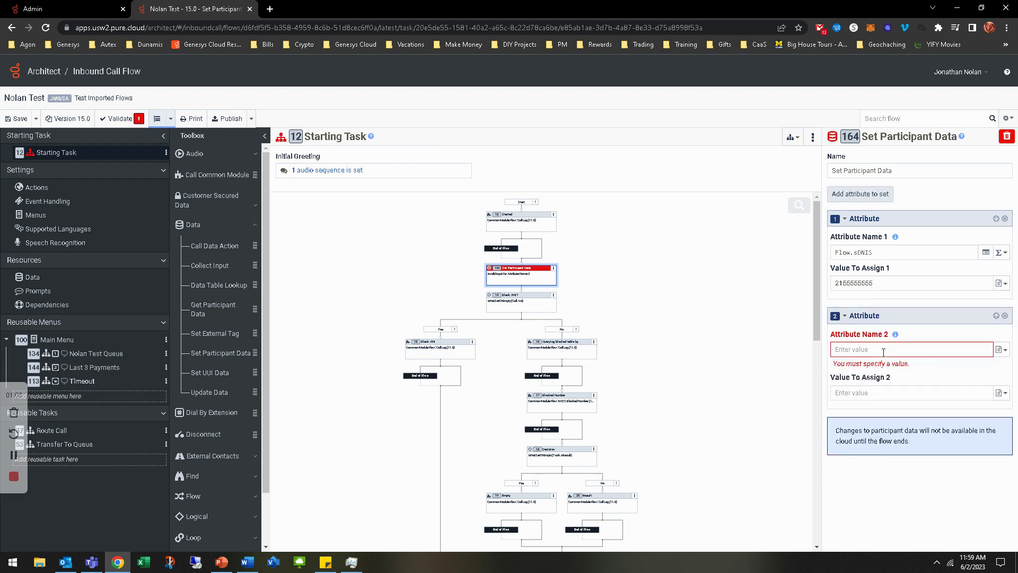
{"action": "type", "text": "Flow"}
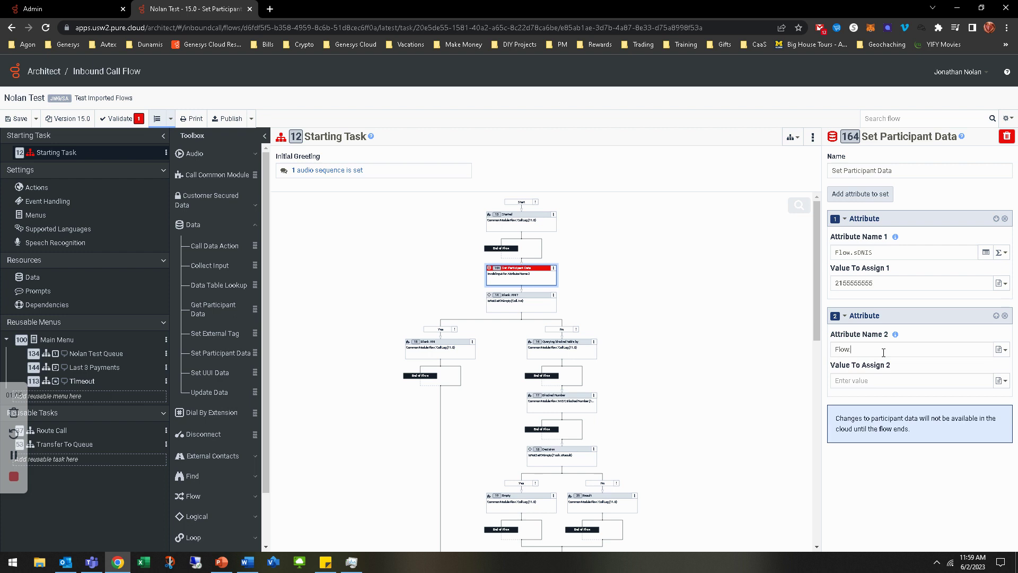
{"action": "type", "text": ".sQueueN"}
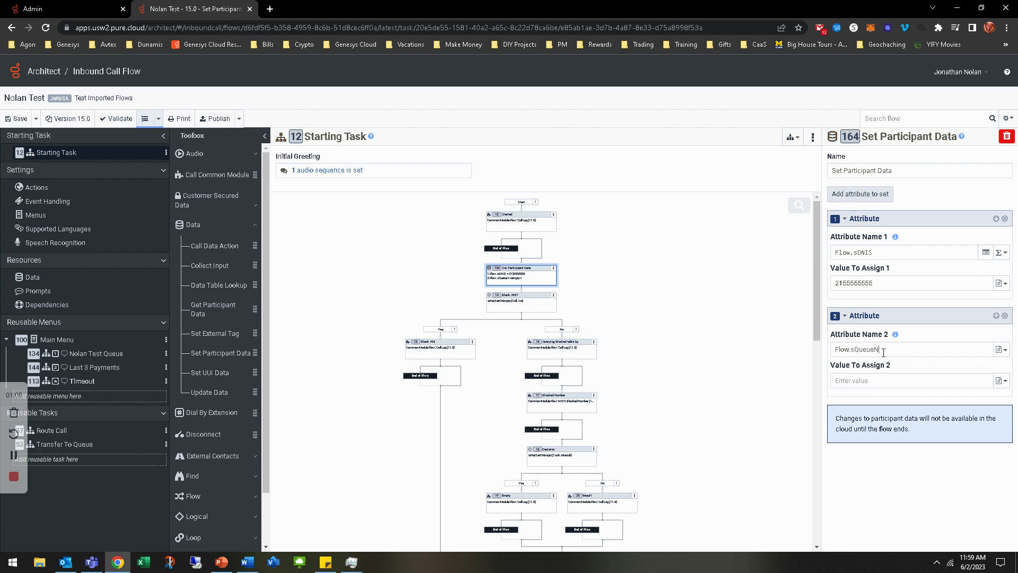
{"action": "key", "text": "Tab"}
{"action": "key", "text": "Tab"}
{"action": "type", "text": "No"}
Zoom into the flow, open the test queue menu's flow, then open the Route Call reusable task
{"action": "scroll", "coordinate": [417, 401], "scroll_direction": "down", "scroll_amount": 4}
{"action": "scroll", "coordinate": [417, 400], "scroll_direction": "down", "scroll_amount": 5}
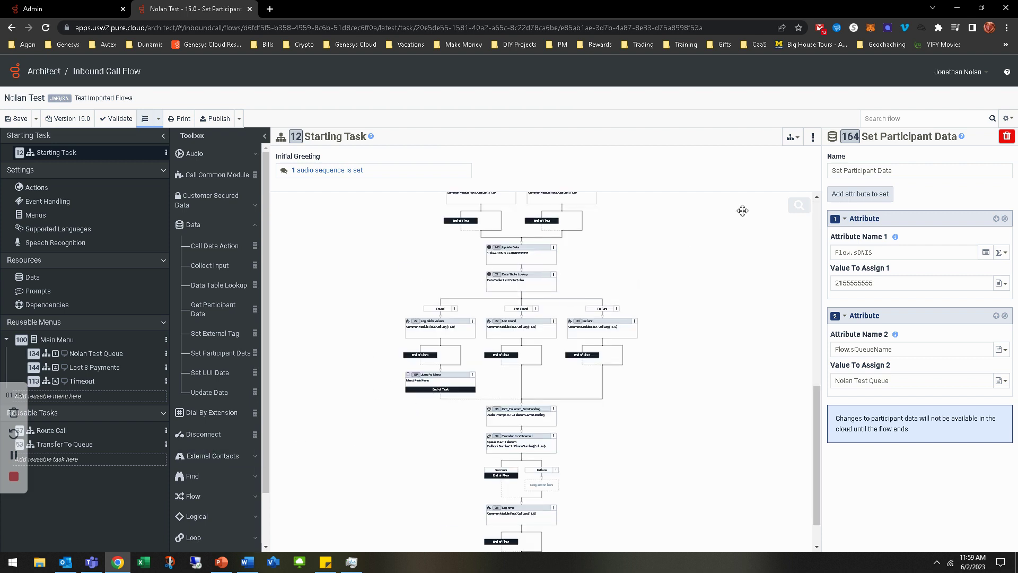
{"action": "left_click", "coordinate": [791, 204]}
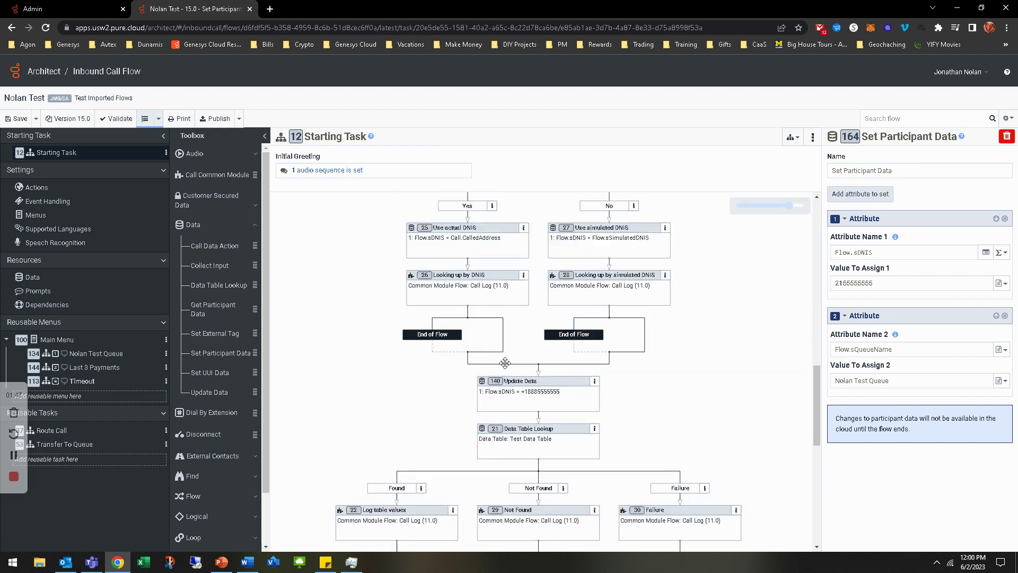
{"action": "scroll", "coordinate": [403, 296], "scroll_direction": "down", "scroll_amount": 5}
{"action": "left_click", "coordinate": [403, 296]}
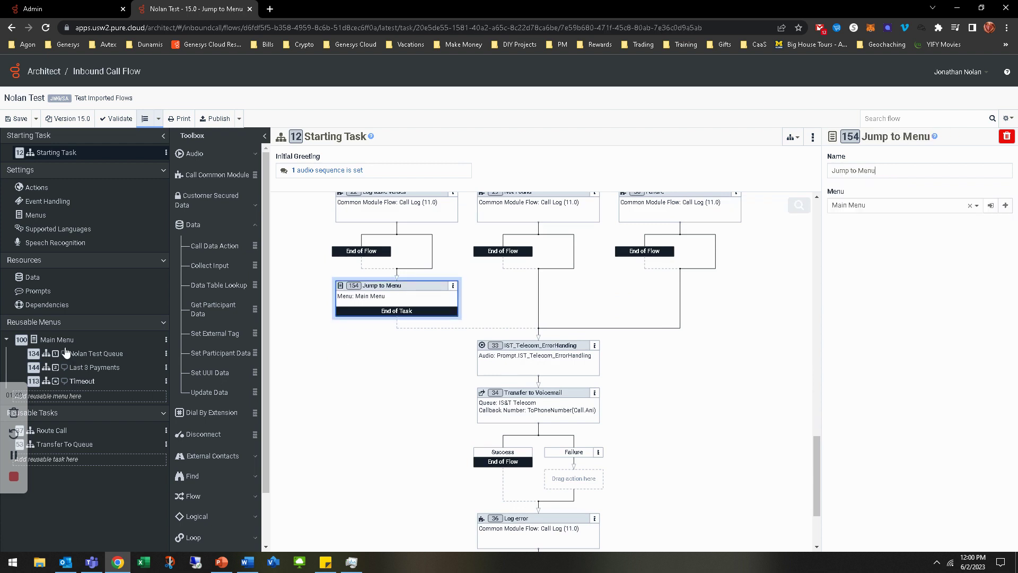
{"action": "left_click", "coordinate": [98, 354]}
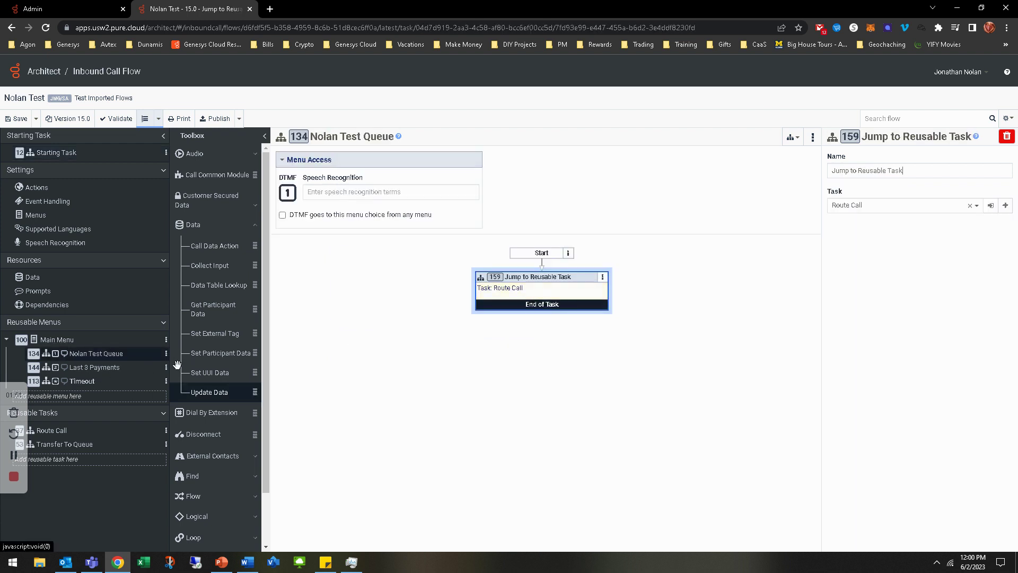
{"action": "left_click", "coordinate": [60, 431]}
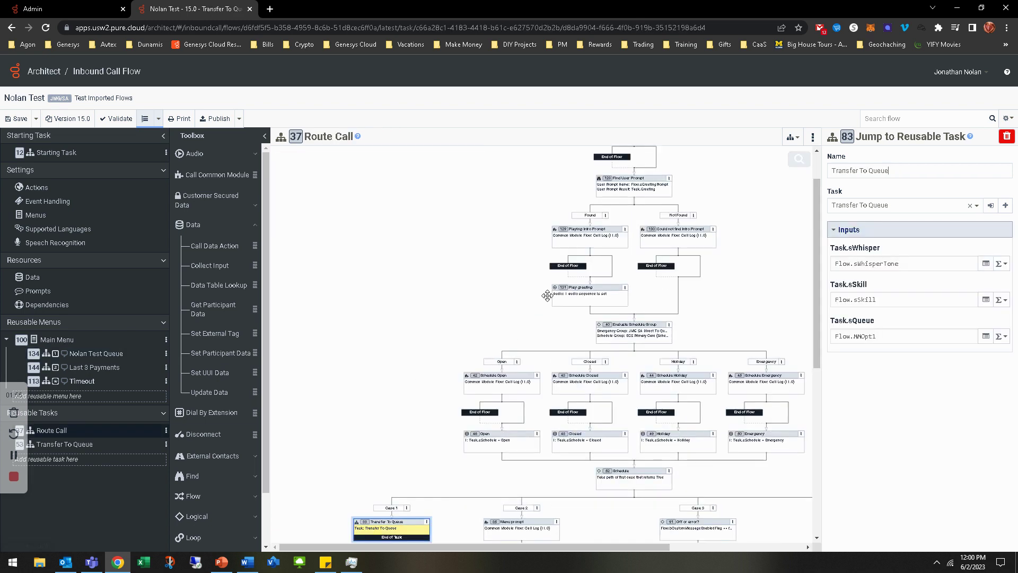
Insert a Decision action under Case 1 in the Route Call flow
{"action": "mouse_move", "coordinate": [782, 167]}
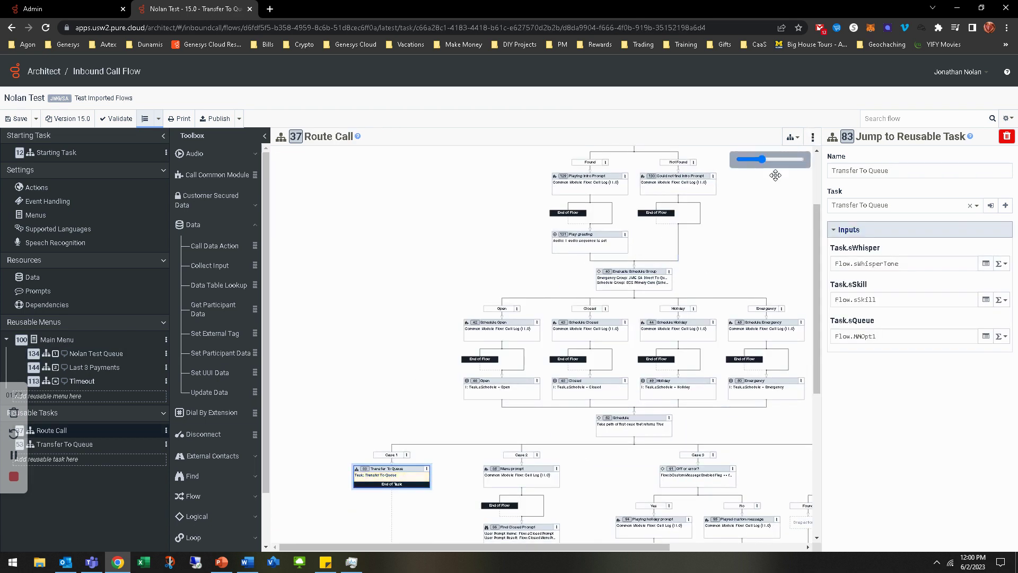
{"action": "left_click", "coordinate": [781, 168]}
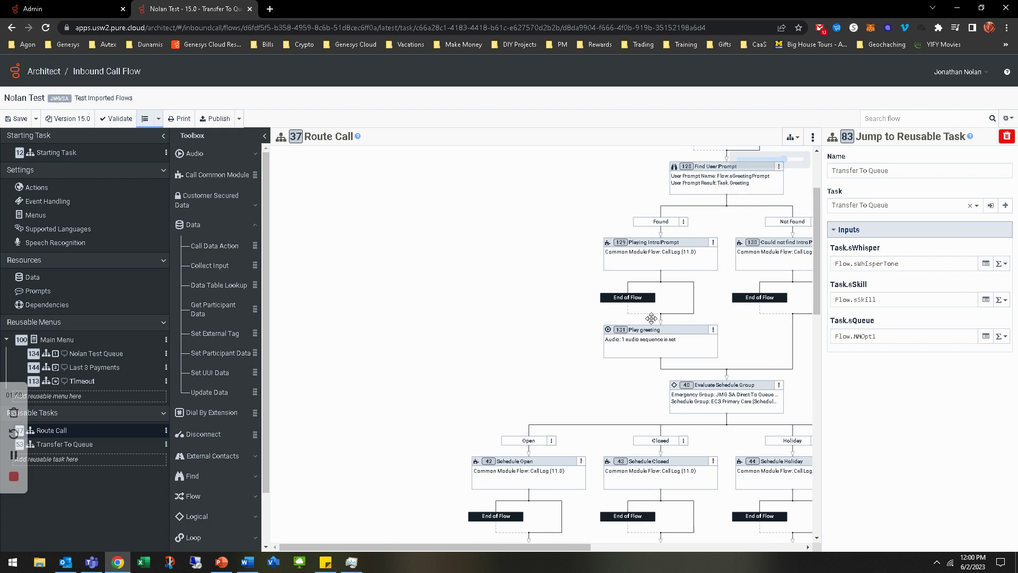
{"action": "scroll", "coordinate": [554, 307], "scroll_direction": "down", "scroll_amount": 2}
{"action": "scroll", "coordinate": [551, 281], "scroll_direction": "down", "scroll_amount": 2}
{"action": "left_click", "coordinate": [619, 192]}
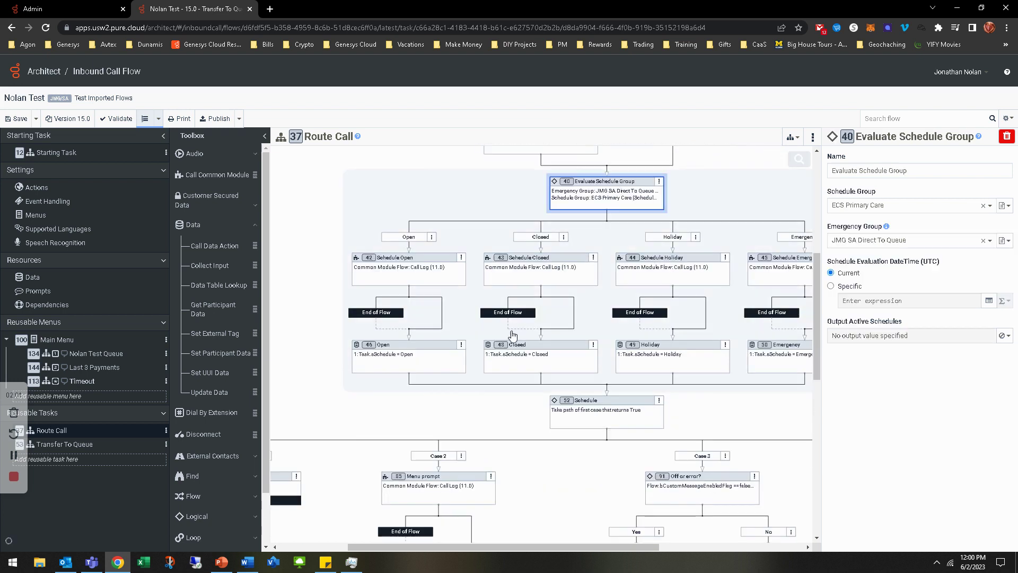
{"action": "scroll", "coordinate": [343, 411], "scroll_direction": "down", "scroll_amount": 1}
{"action": "scroll", "coordinate": [343, 411], "scroll_direction": "down", "scroll_amount": 2}
{"action": "scroll", "coordinate": [347, 353], "scroll_direction": "left", "scroll_amount": 2}
{"action": "right_click", "coordinate": [359, 281]}
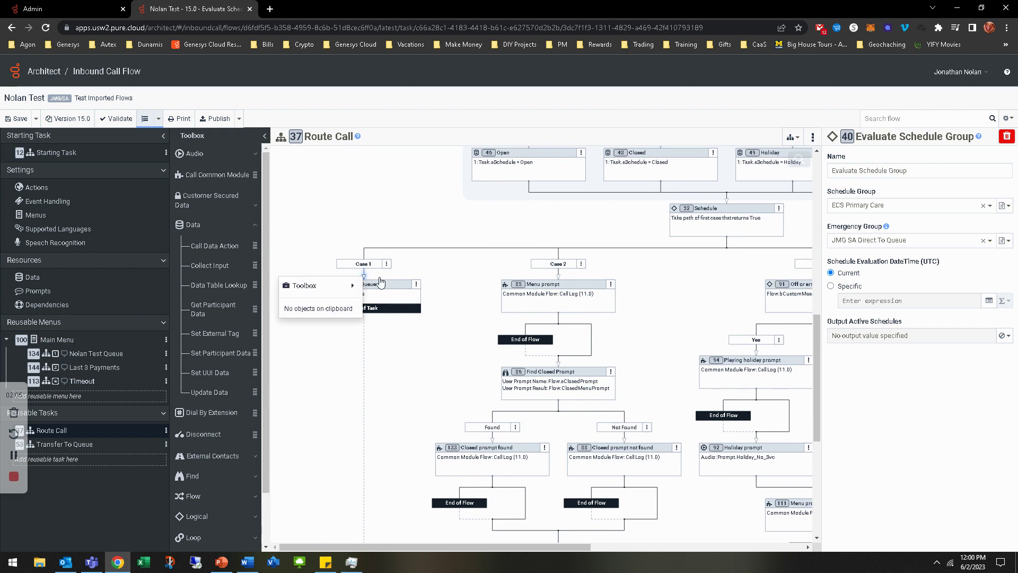
{"action": "mouse_move", "coordinate": [335, 287]}
{"action": "mouse_move", "coordinate": [397, 413]}
{"action": "left_click", "coordinate": [480, 413]}
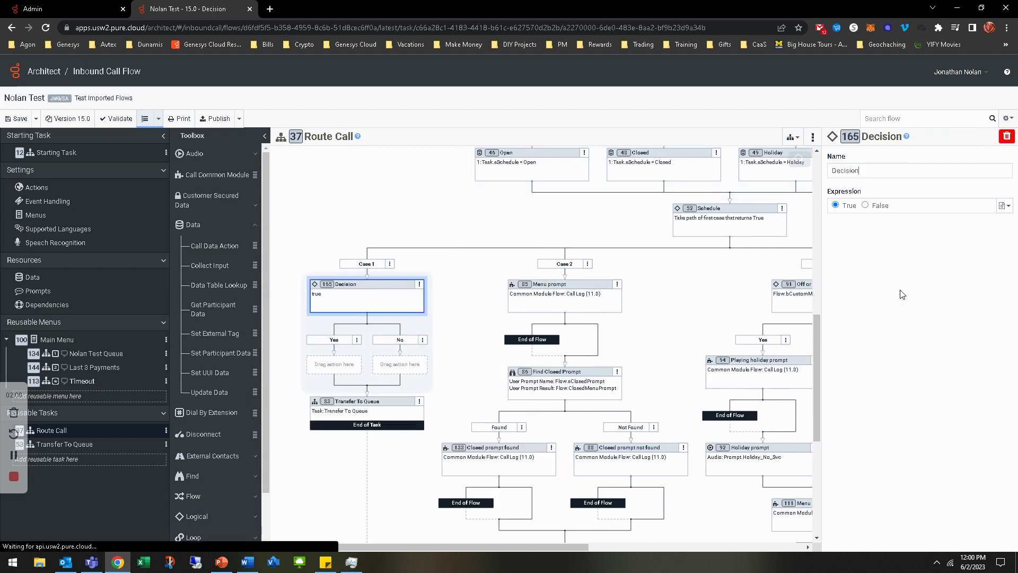
Set the Decision expression to Flow.sDNIS == the quoted test number, and move Transfer To Queue into No
{"action": "left_click", "coordinate": [1003, 205]}
{"action": "left_click", "coordinate": [949, 223]}
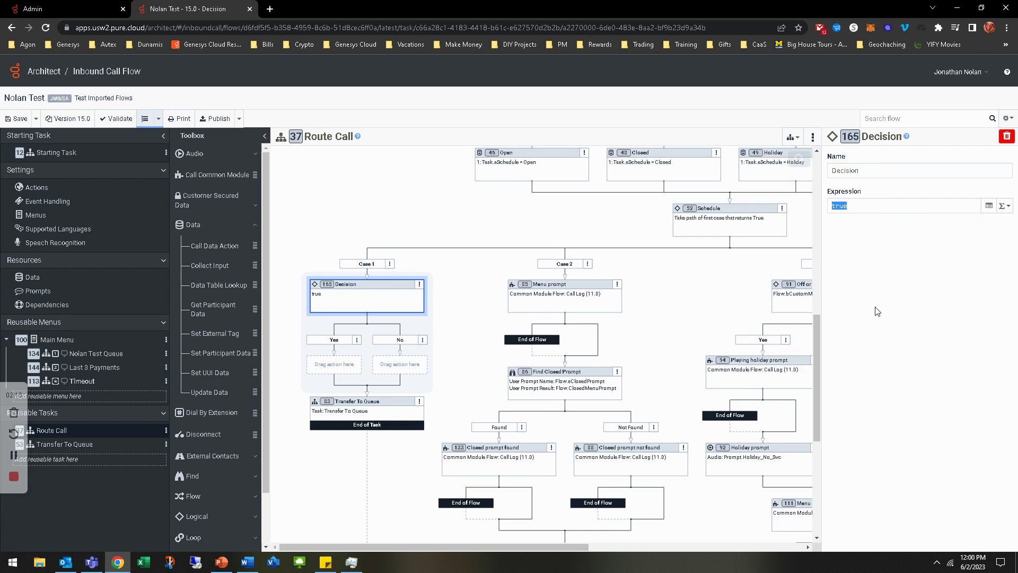
{"action": "type", "text": "Flow"}
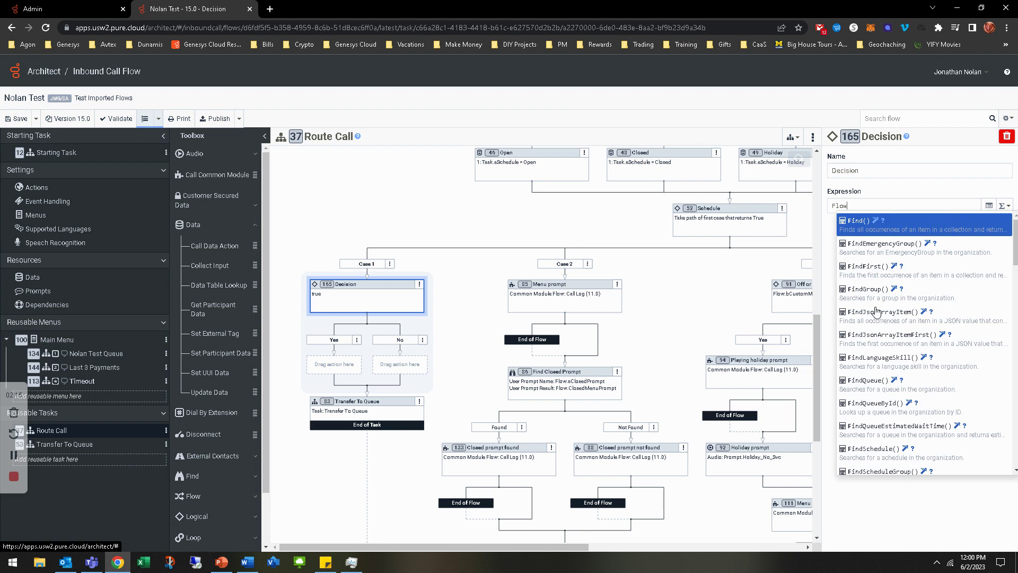
{"action": "type", "text": ".sDNIS"}
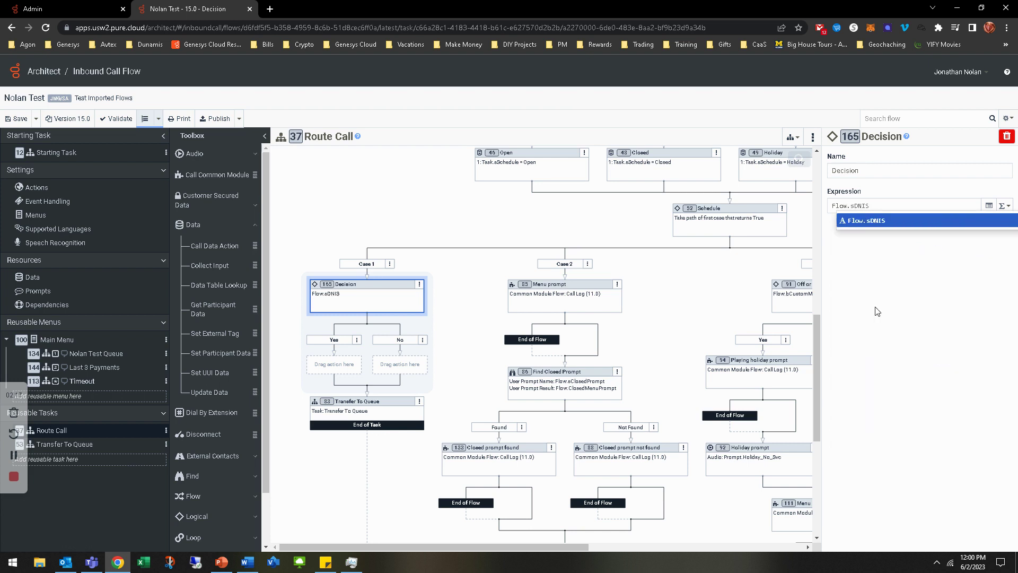
{"action": "key", "text": "Return"}
{"action": "type", "text": "== 2155"}
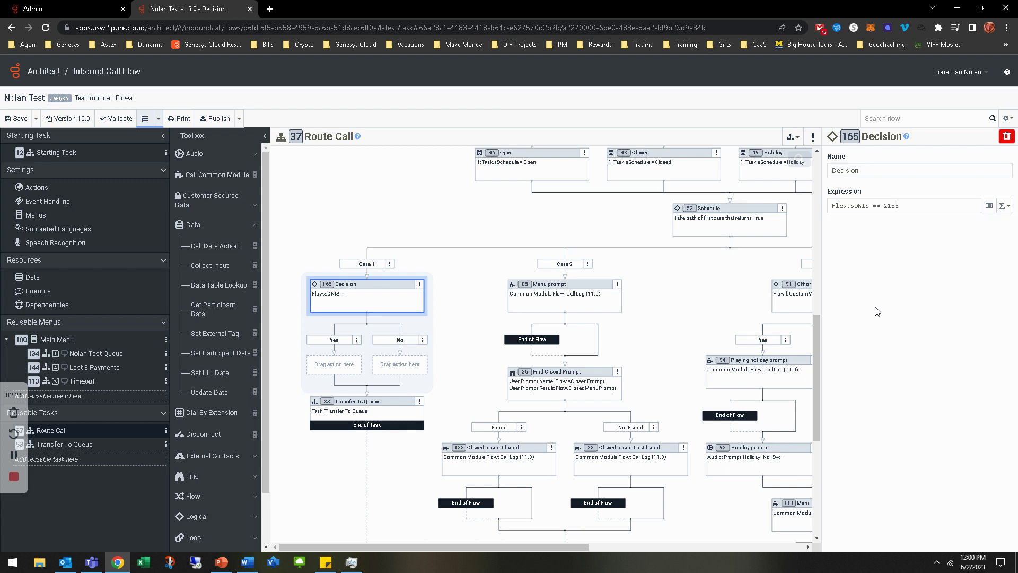
{"action": "type", "text": "555555\""}
{"action": "key", "text": "Home"}
{"action": "type", "text": "\""}
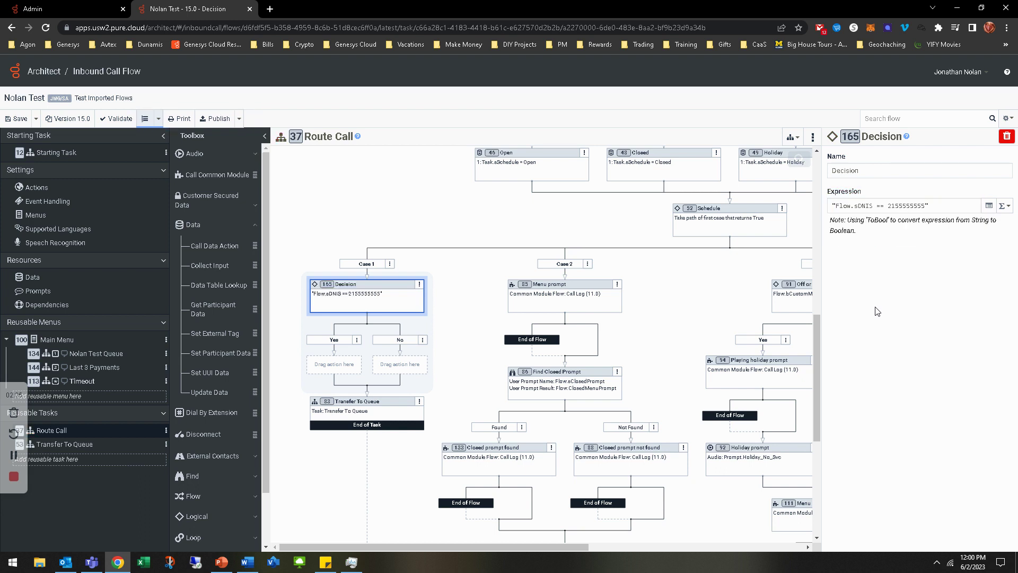
{"action": "left_click_drag", "start_coordinate": [331, 410], "coordinate": [400, 366]}
Insert Find Queue in the Yes branch with Queue Name Flow.sQueue and Queue Result Task.Queue
{"action": "right_click", "coordinate": [339, 367]}
{"action": "mouse_move", "coordinate": [329, 383]}
{"action": "mouse_move", "coordinate": [385, 384]}
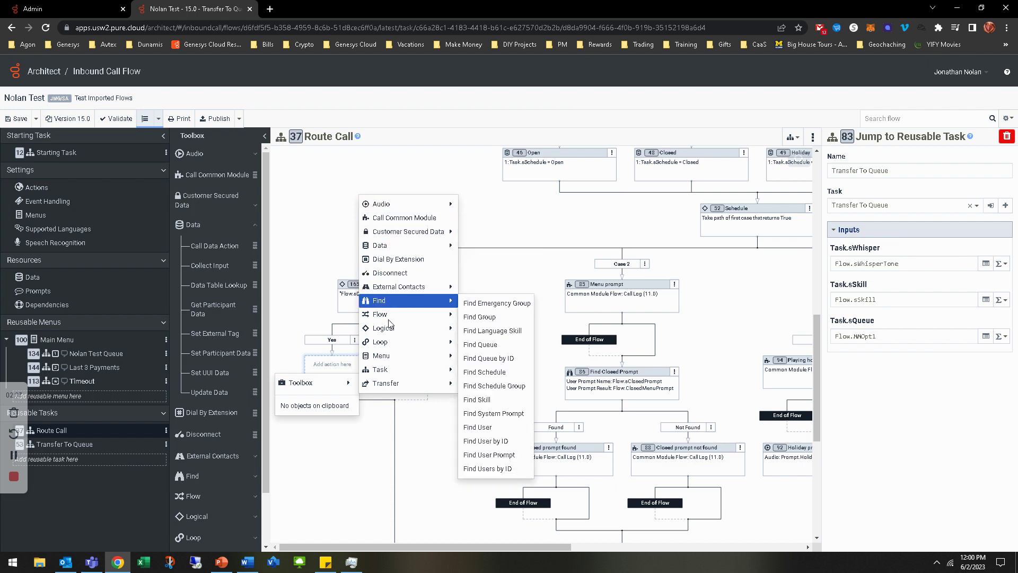
{"action": "mouse_move", "coordinate": [413, 306]}
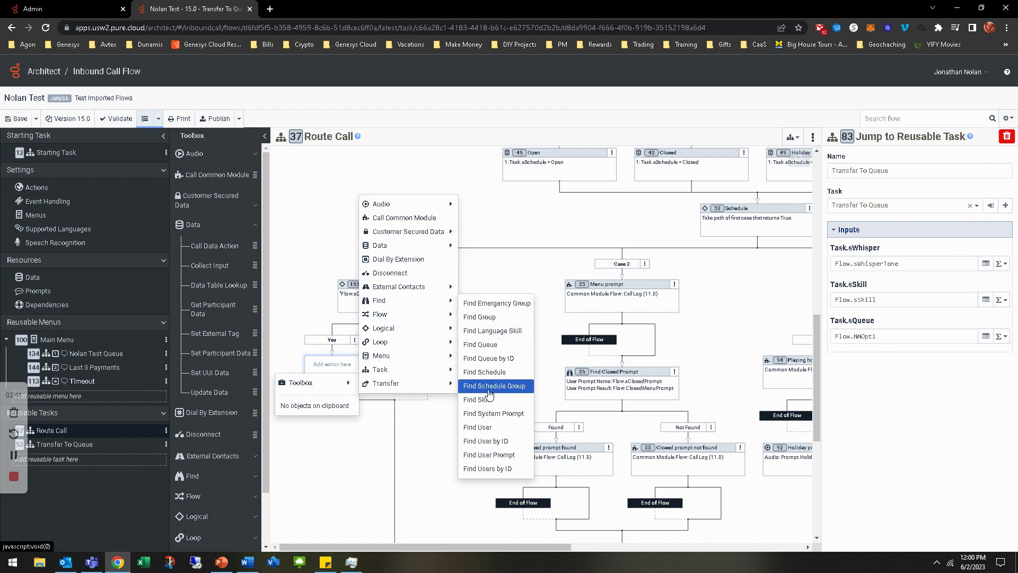
{"action": "left_click", "coordinate": [480, 345]}
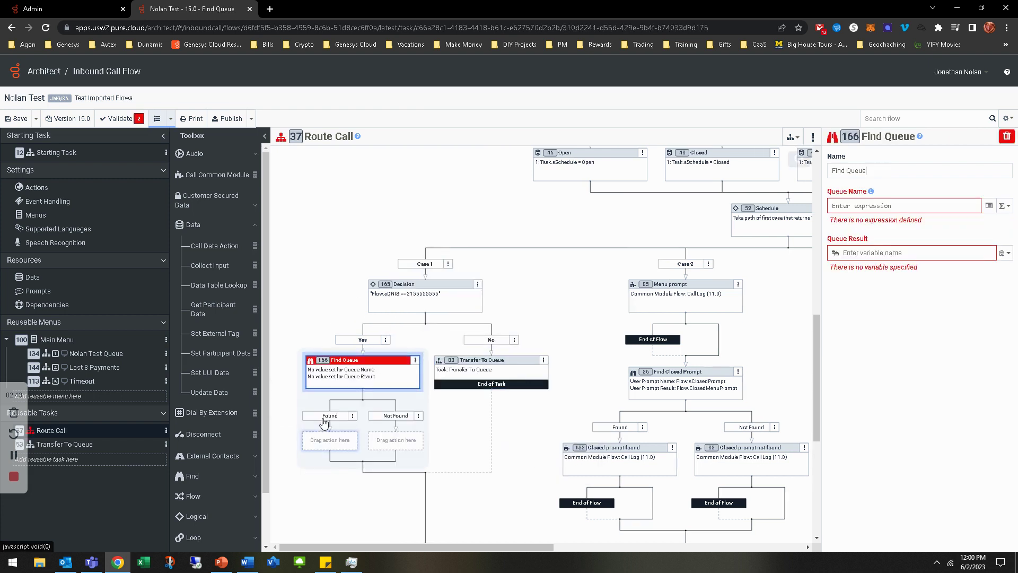
{"action": "type", "text": "Flow.sQueue"}
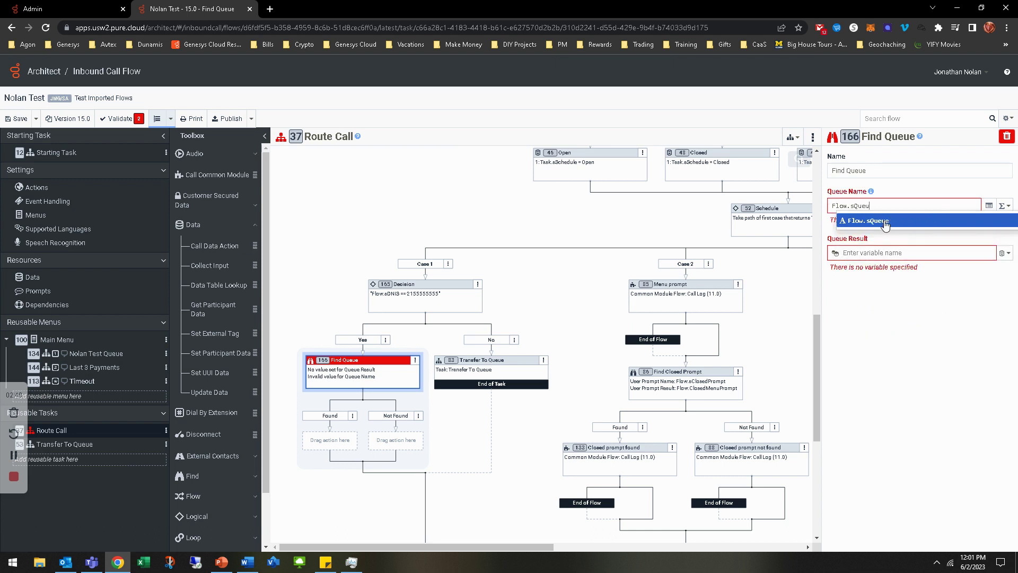
{"action": "key", "text": "Return"}
{"action": "key", "text": "Tab"}
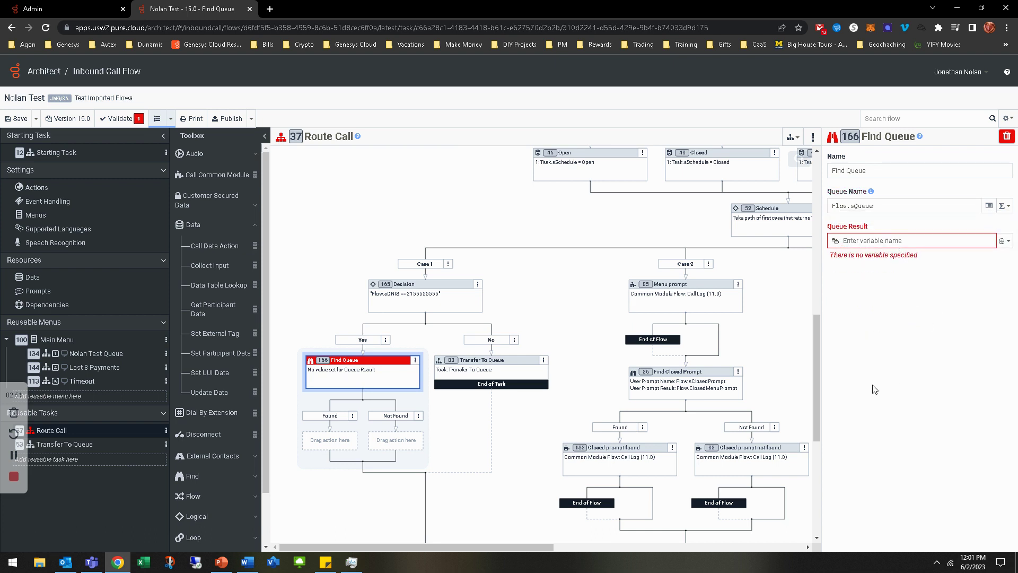
{"action": "type", "text": "Task.Queue"}
{"action": "key", "text": "Return"}
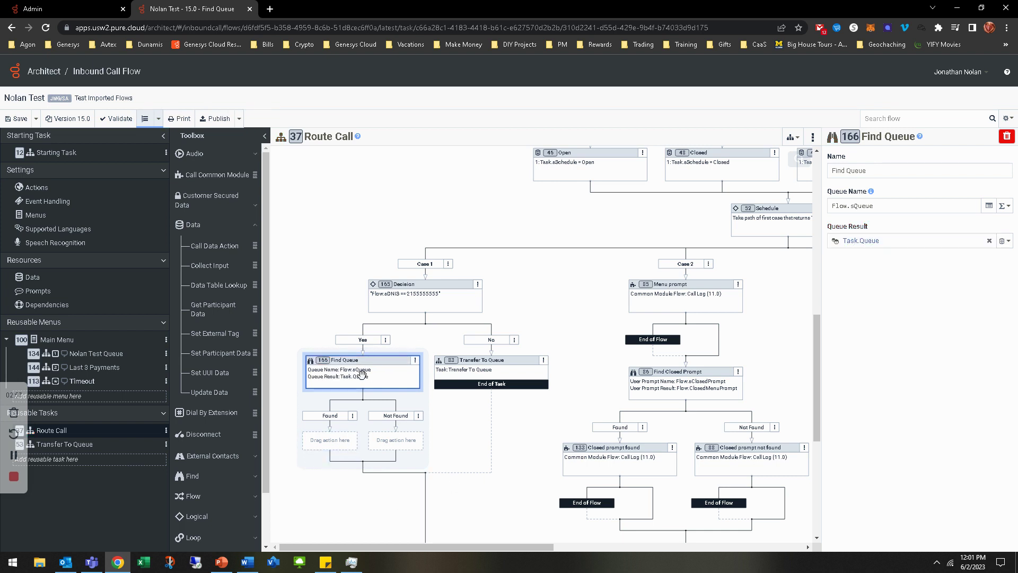
Add Transfer to Voicemail under Found, targeting a queue given by the expression Task.Queue
{"action": "right_click", "coordinate": [338, 446]}
{"action": "mouse_move", "coordinate": [352, 465]}
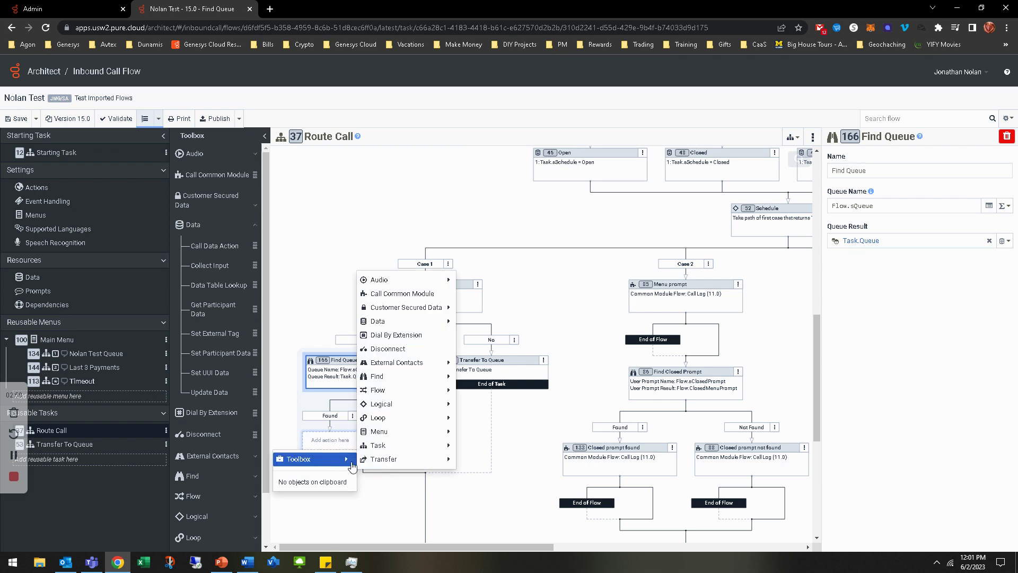
{"action": "left_click", "coordinate": [482, 461]}
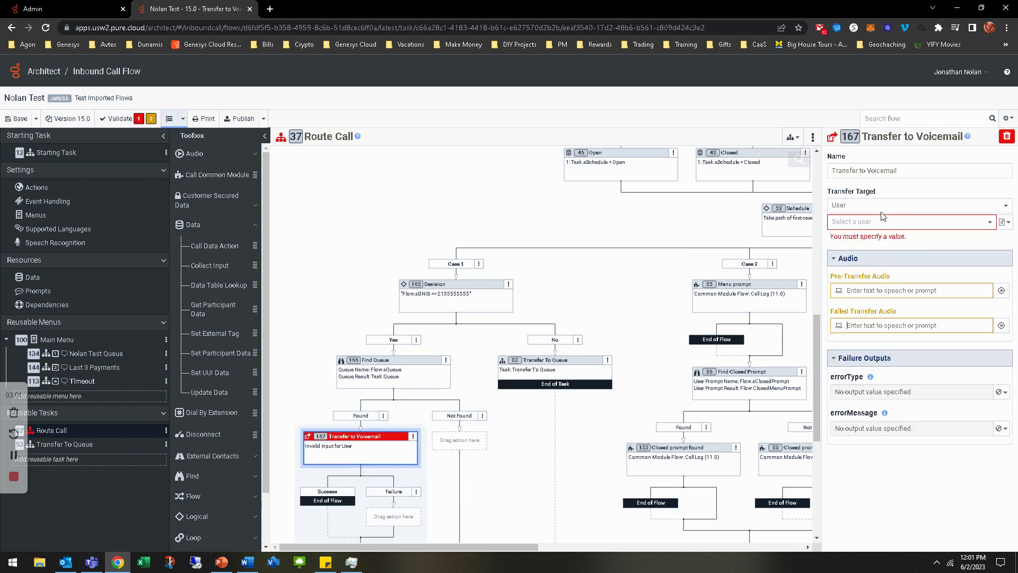
{"action": "left_click", "coordinate": [875, 205]}
{"action": "left_click", "coordinate": [858, 235]}
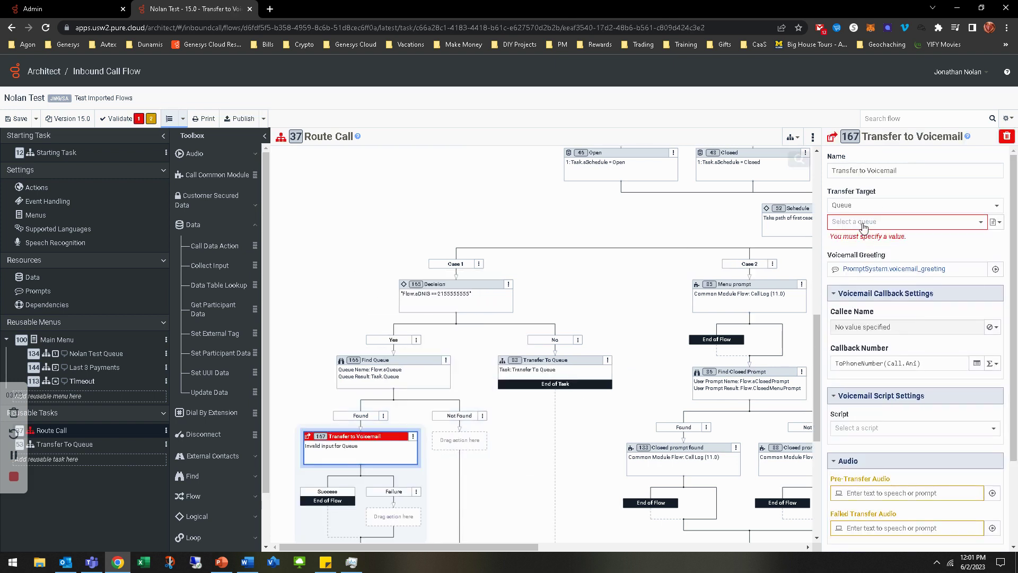
{"action": "left_click", "coordinate": [997, 222]}
{"action": "left_click", "coordinate": [935, 244]}
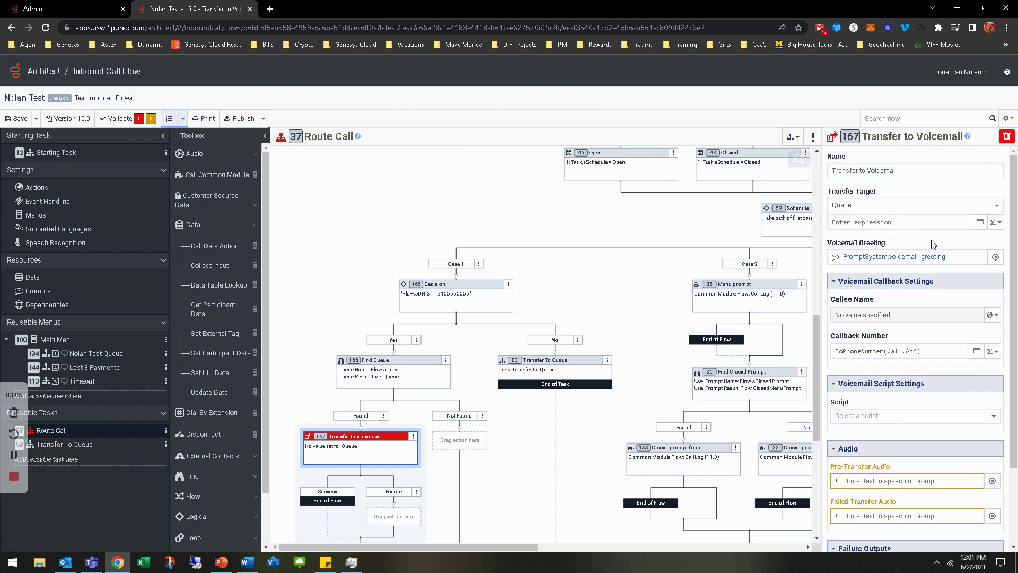
{"action": "type", "text": "Task.Queue"}
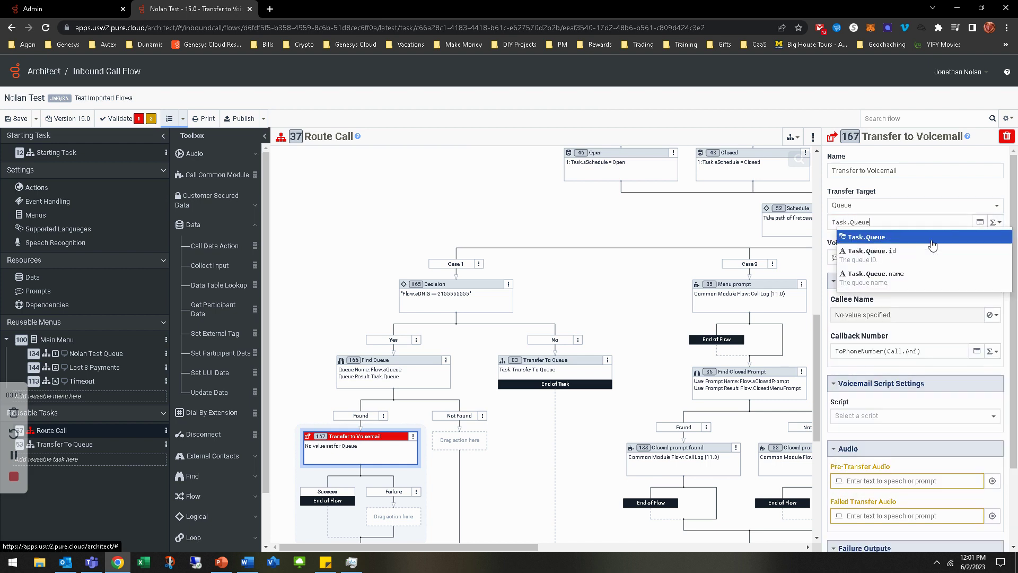
{"action": "left_click", "coordinate": [893, 238]}
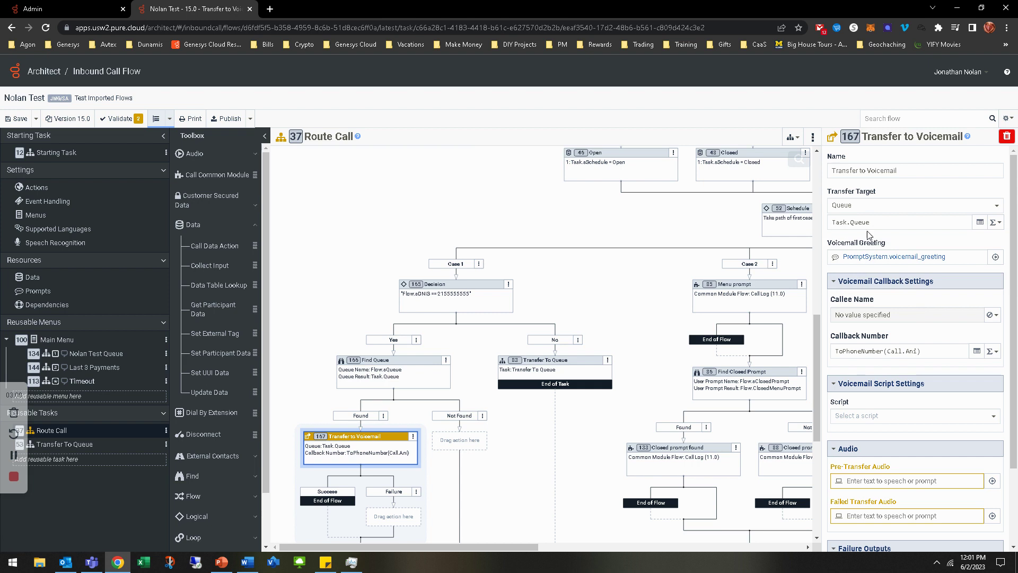
{"action": "left_click", "coordinate": [992, 480]}
Replace the pre-transfer audio's Text To Speech item with a single blank pause
{"action": "left_click", "coordinate": [584, 125]}
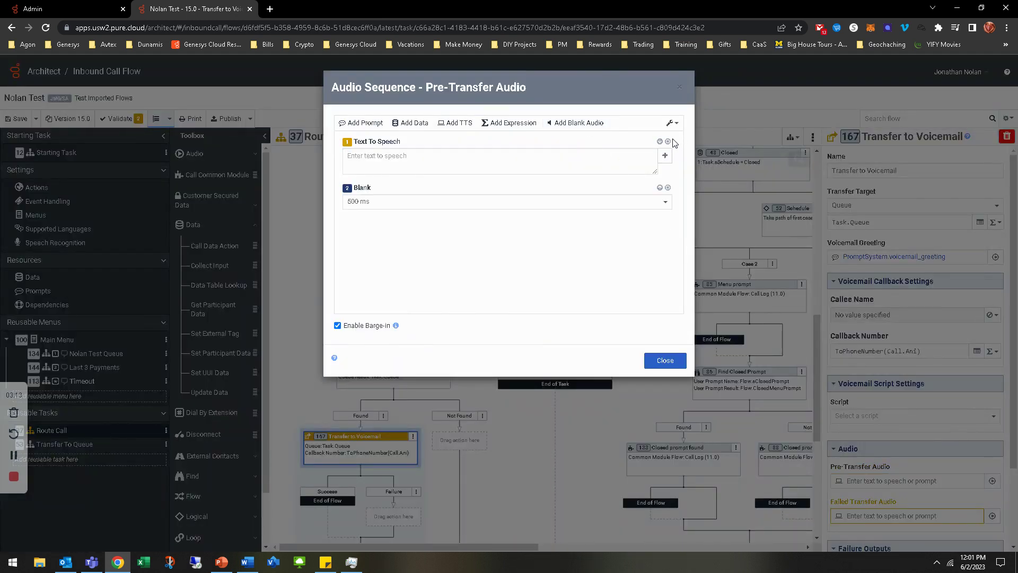
{"action": "left_click", "coordinate": [667, 142]}
{"action": "left_click", "coordinate": [364, 161]}
{"action": "left_click", "coordinate": [375, 170]}
{"action": "left_click", "coordinate": [665, 360]}
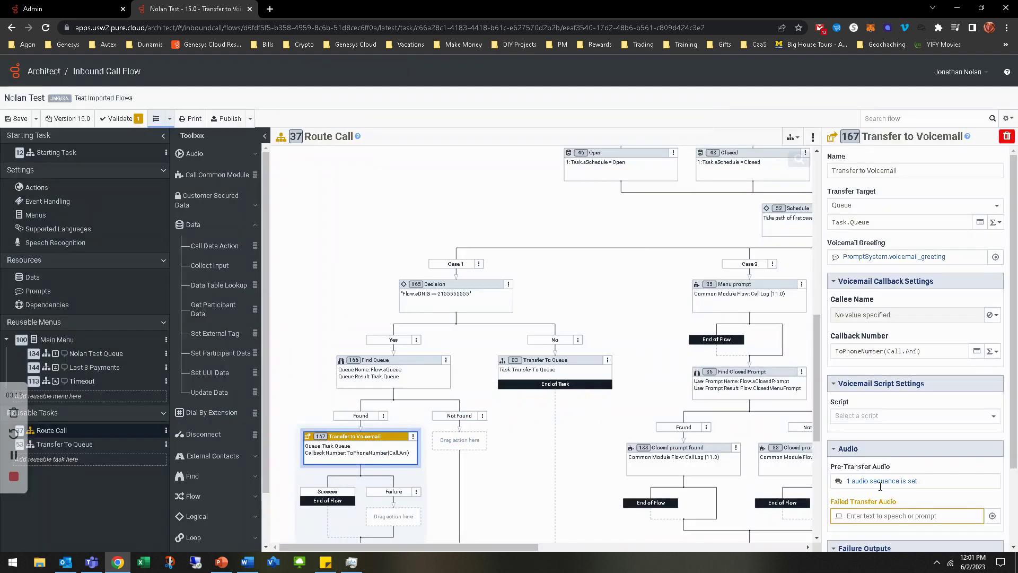
Set the failed-transfer audio to a single 100 ms blank pause, then review the Decision
{"action": "left_click", "coordinate": [992, 516]}
{"action": "left_click", "coordinate": [576, 123]}
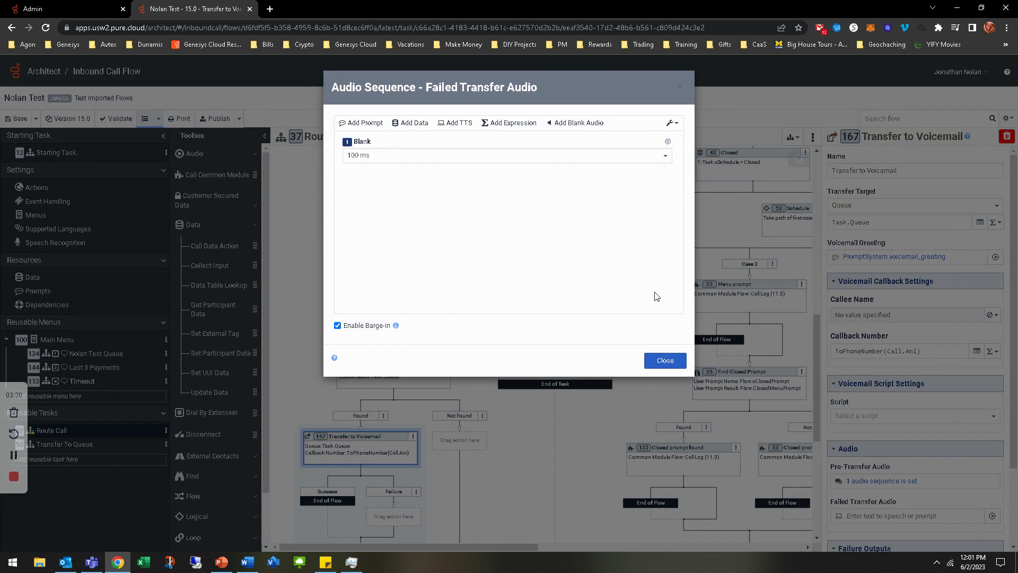
{"action": "left_click", "coordinate": [665, 359]}
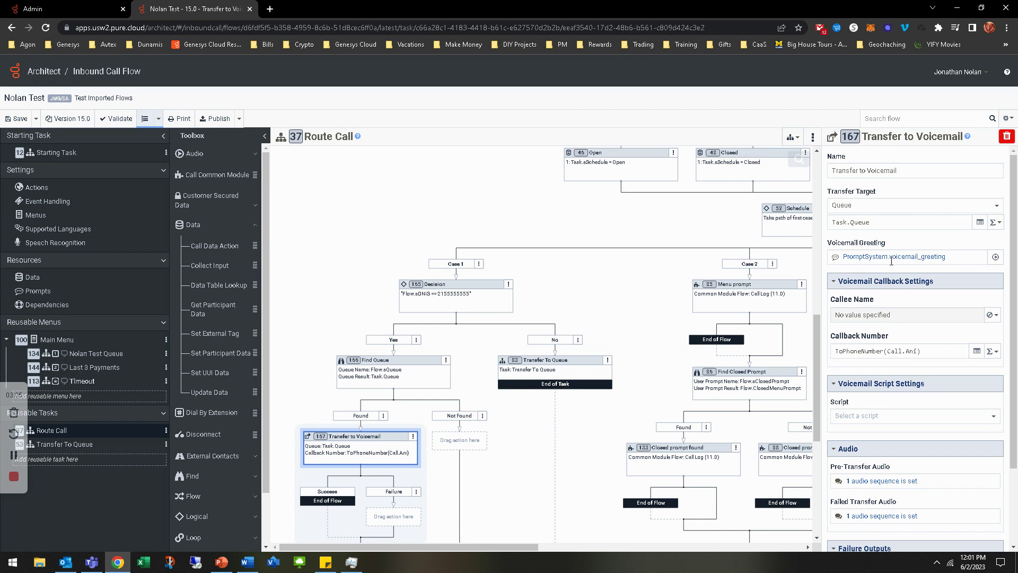
{"action": "left_click", "coordinate": [455, 305]}
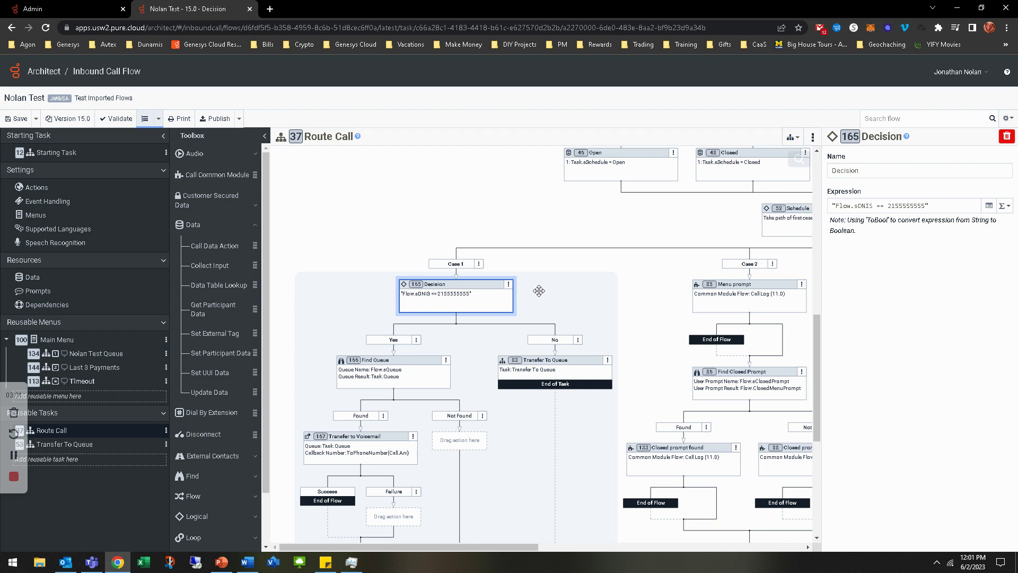
{"action": "left_click_drag", "start_coordinate": [851, 207], "coordinate": [837, 208]}
{"action": "left_click", "coordinate": [440, 299]}
{"action": "left_click", "coordinate": [557, 378]}
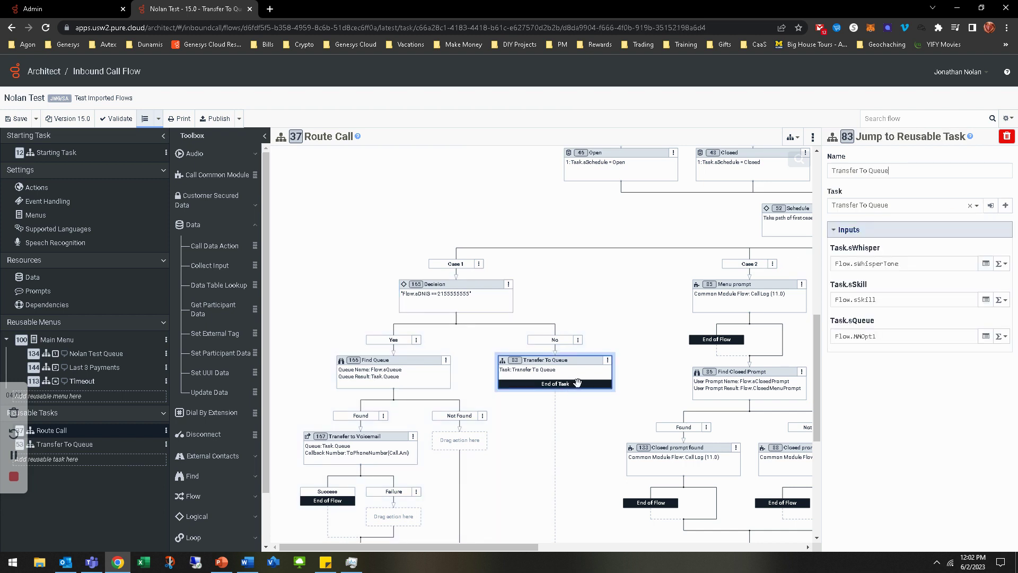
{"action": "left_click", "coordinate": [393, 365]}
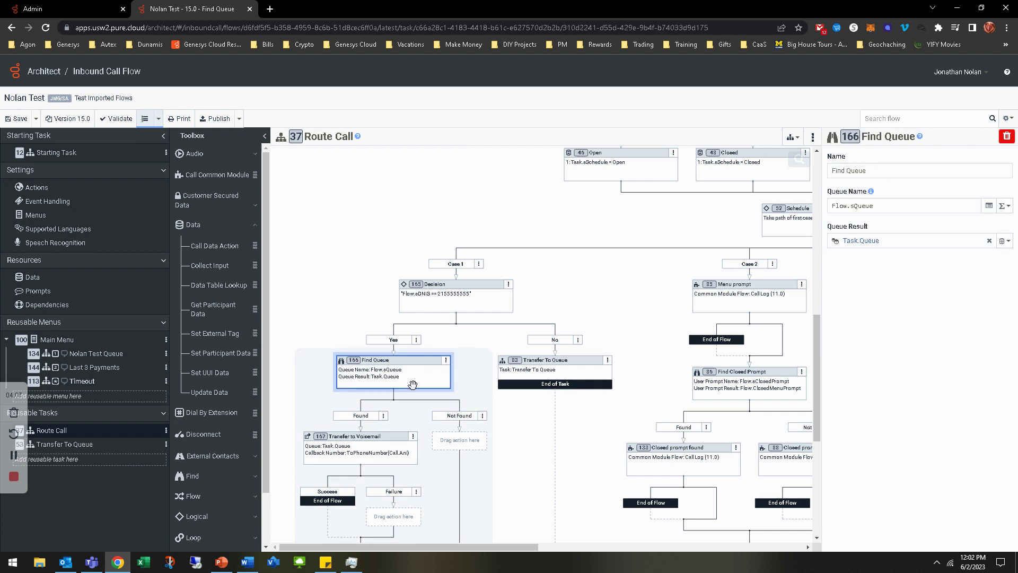
{"action": "key", "text": "Tab"}
Review Task.Queue in Find Queue's result and as Transfer to Voicemail's target queue
{"action": "left_click_drag", "start_coordinate": [904, 245], "coordinate": [847, 249]}
{"action": "scroll", "coordinate": [302, 470], "scroll_direction": "down", "scroll_amount": 2}
{"action": "left_click", "coordinate": [405, 343]}
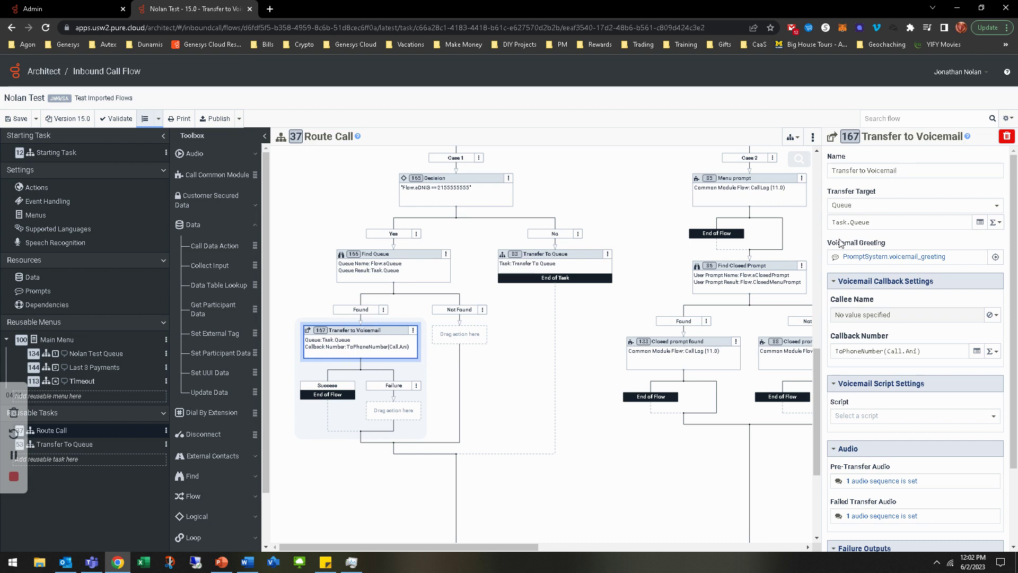
{"action": "left_click_drag", "start_coordinate": [887, 219], "coordinate": [820, 233]}
{"action": "left_click", "coordinate": [508, 340]}
{"action": "scroll", "coordinate": [517, 356], "scroll_direction": "down", "scroll_amount": 2}
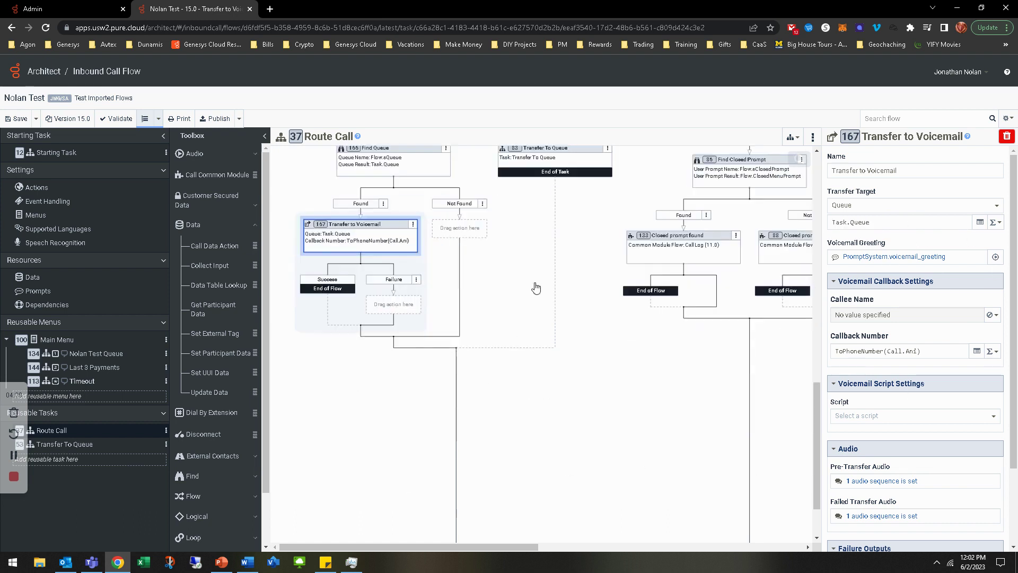
Drag Transfer To Queue from the No branch to below the Decision's rejoin point and review it
{"action": "left_click_drag", "start_coordinate": [547, 160], "coordinate": [449, 380]}
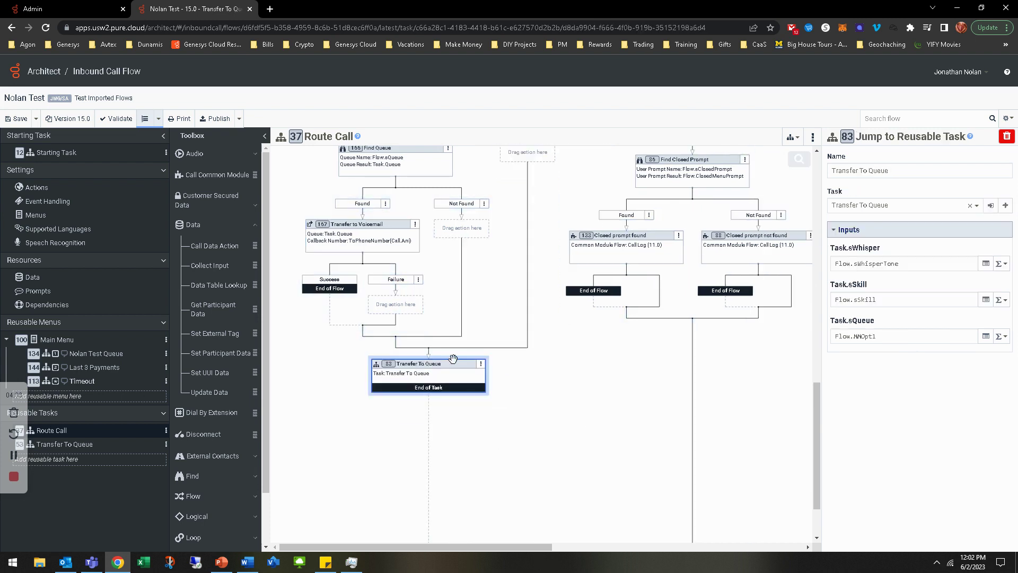
{"action": "scroll", "coordinate": [590, 517], "scroll_direction": "up", "scroll_amount": 2}
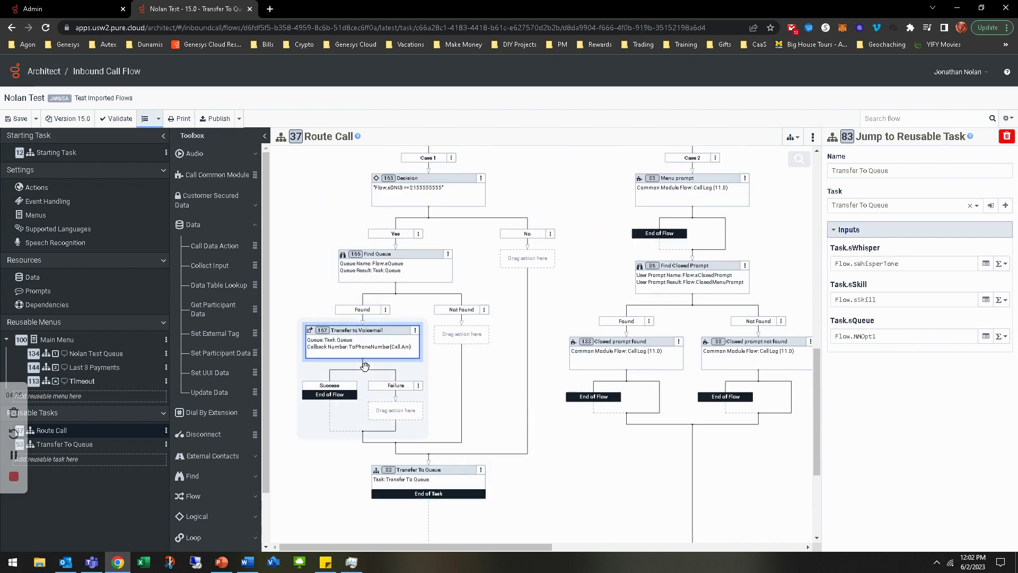
{"action": "left_click", "coordinate": [355, 344]}
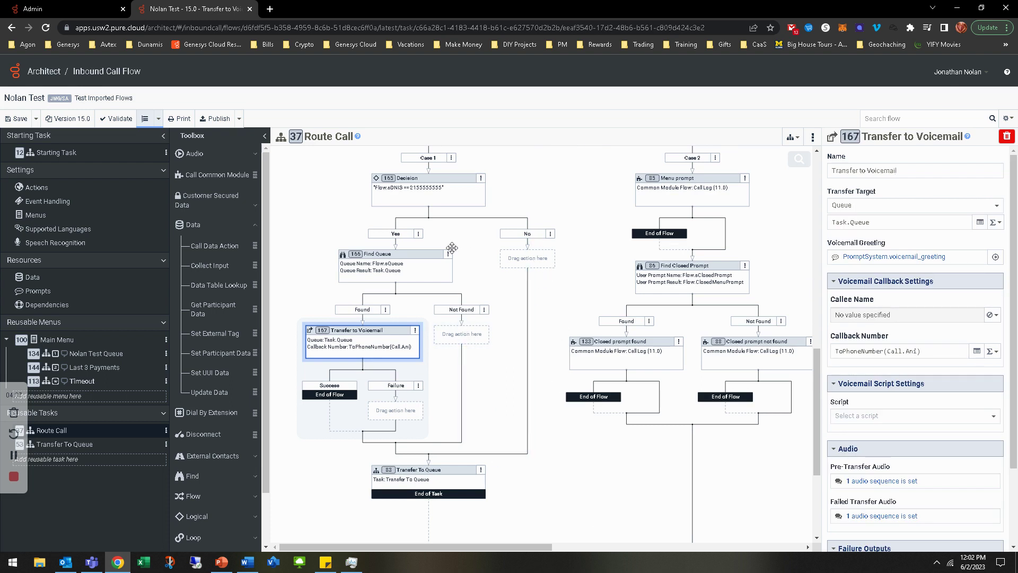
{"action": "left_click", "coordinate": [413, 479]}
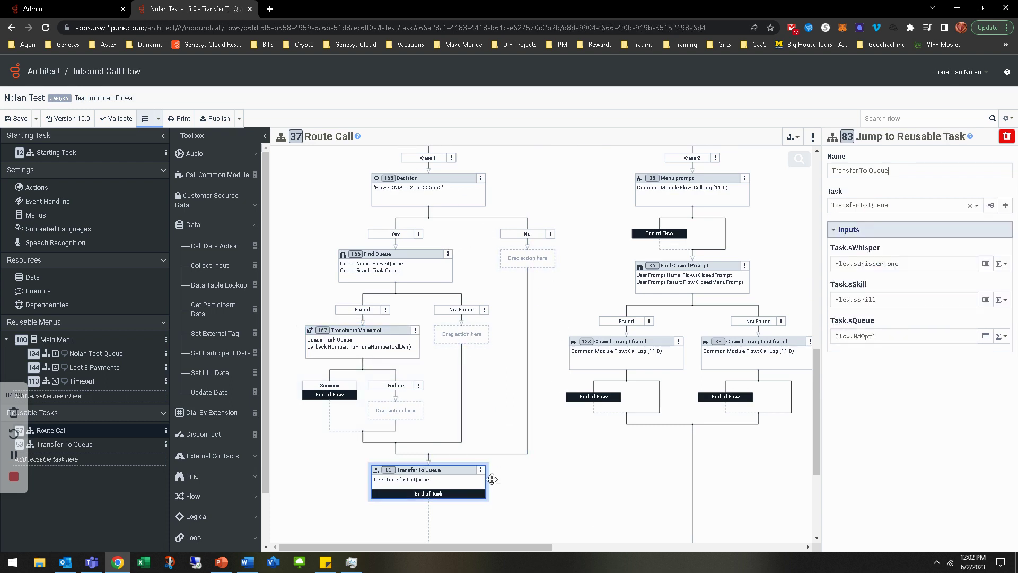